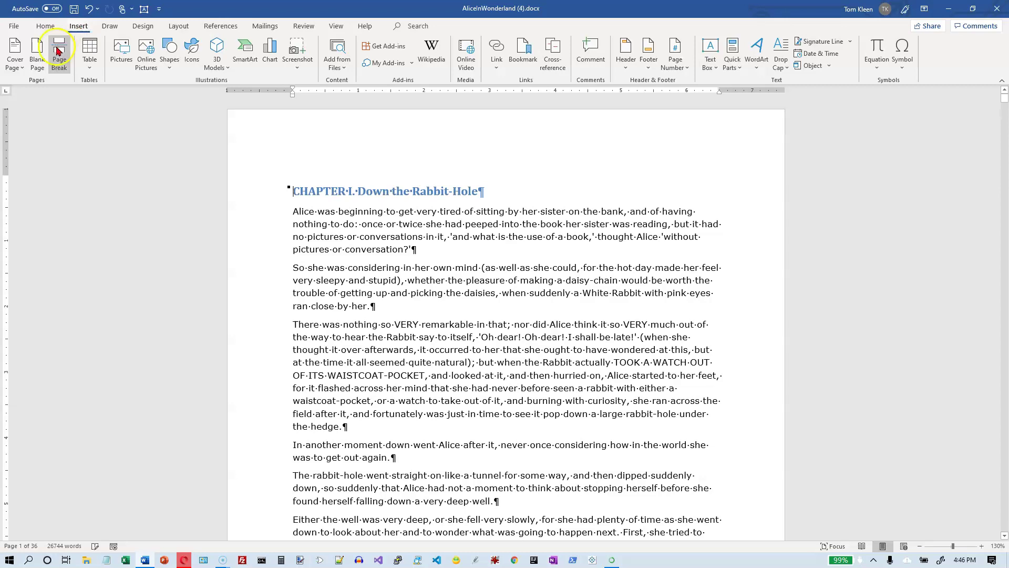
Insert the built-in Sideline cover page at the start of the document
click(21, 69)
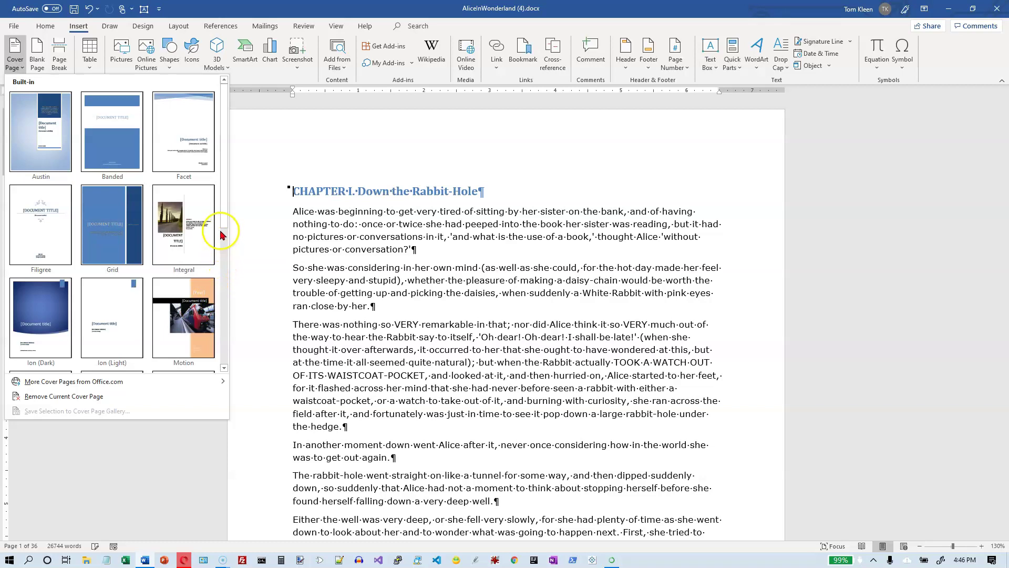
click(224, 249)
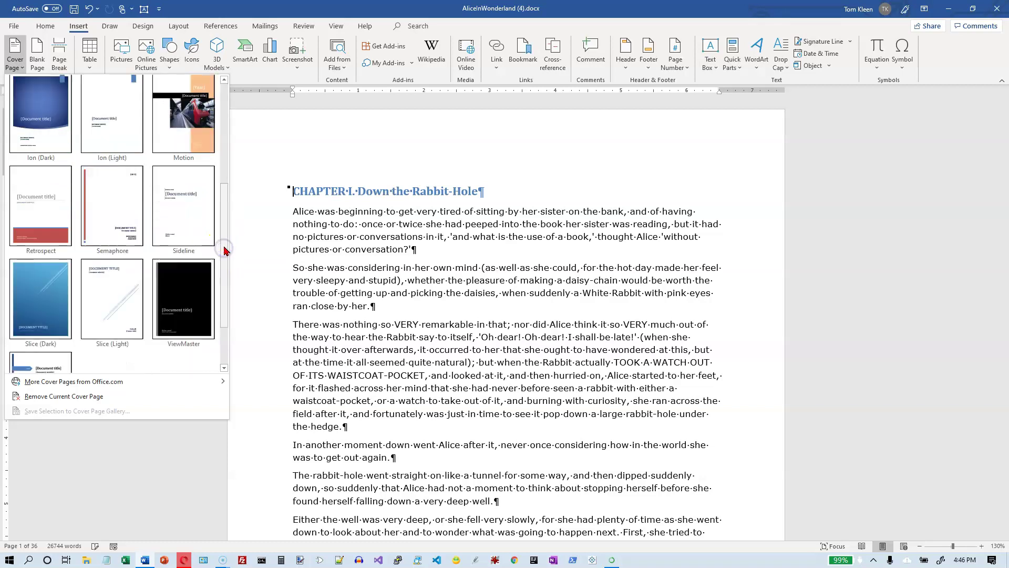
drag(224, 255, 239, 113)
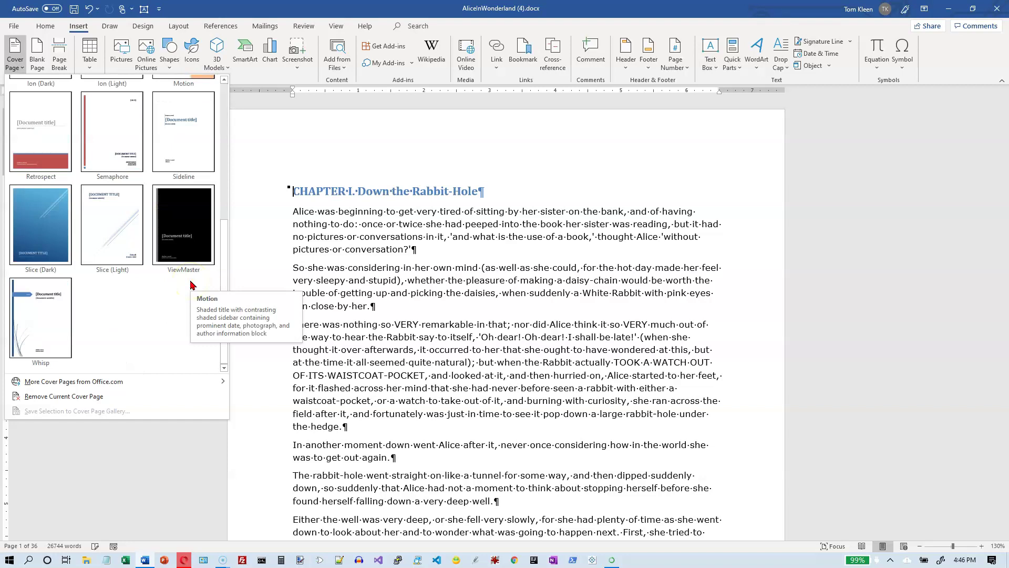
scroll(158, 173, down, 3)
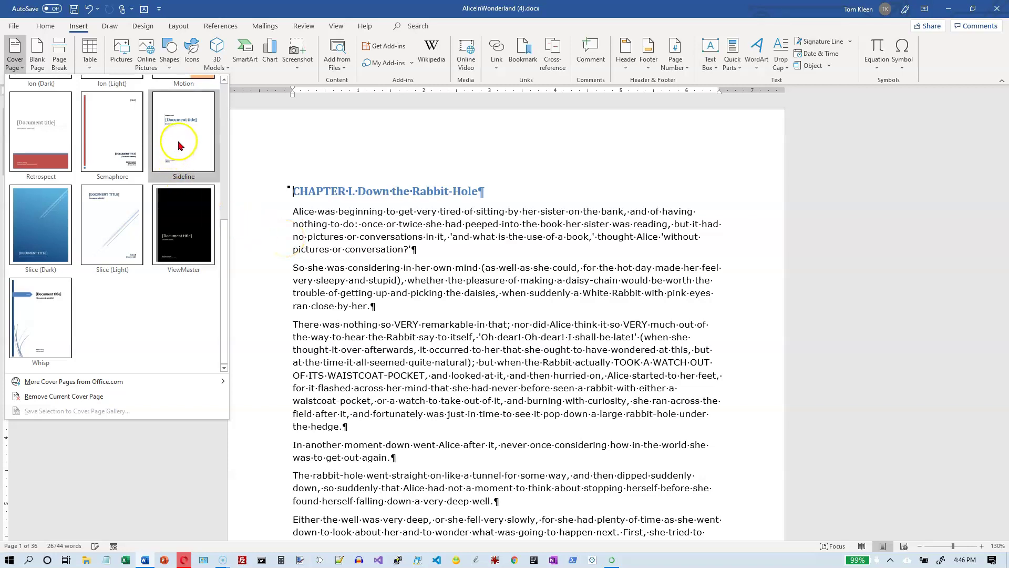
scroll(180, 139, up, 3)
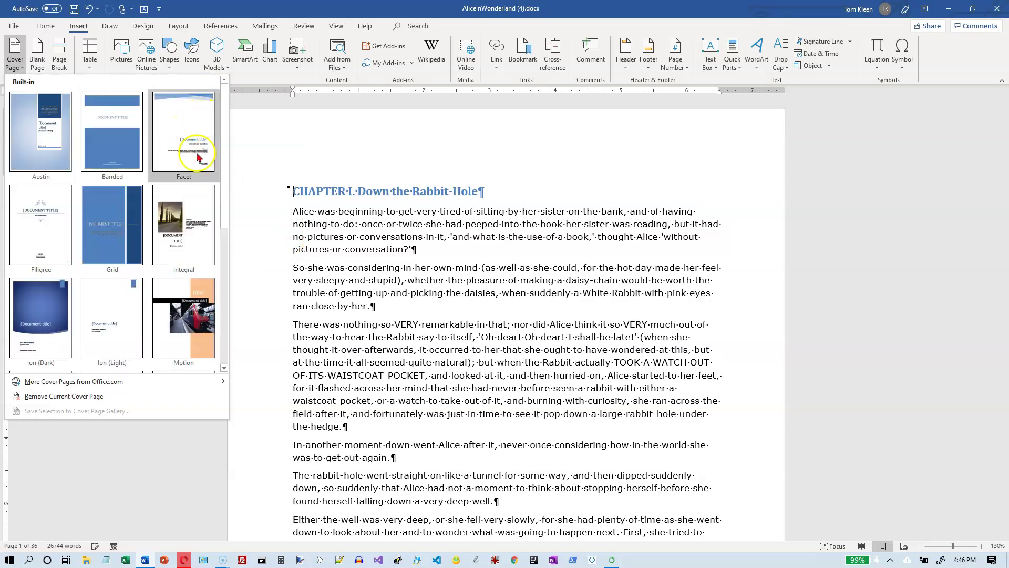
scroll(184, 153, down, 3)
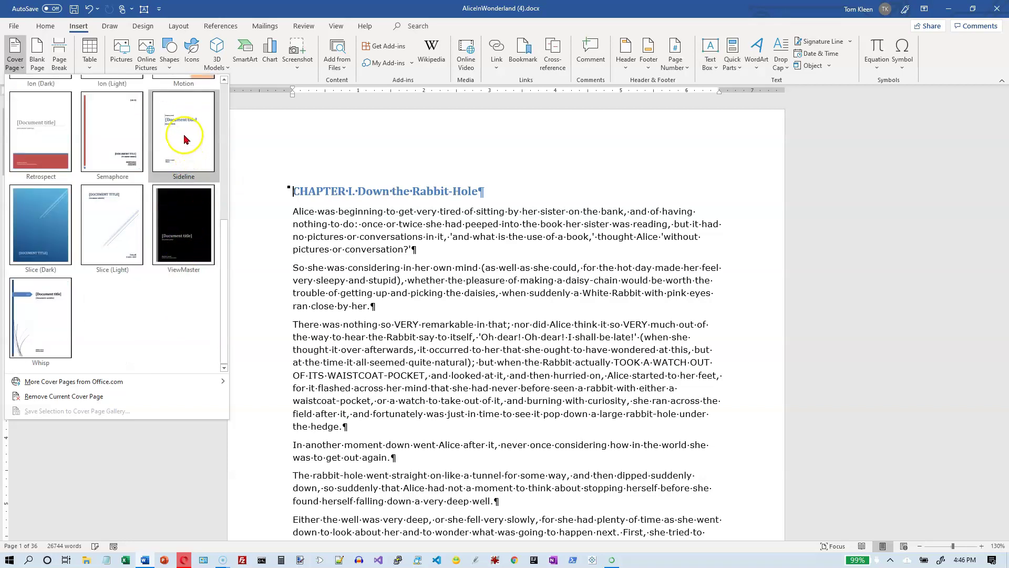
click(184, 139)
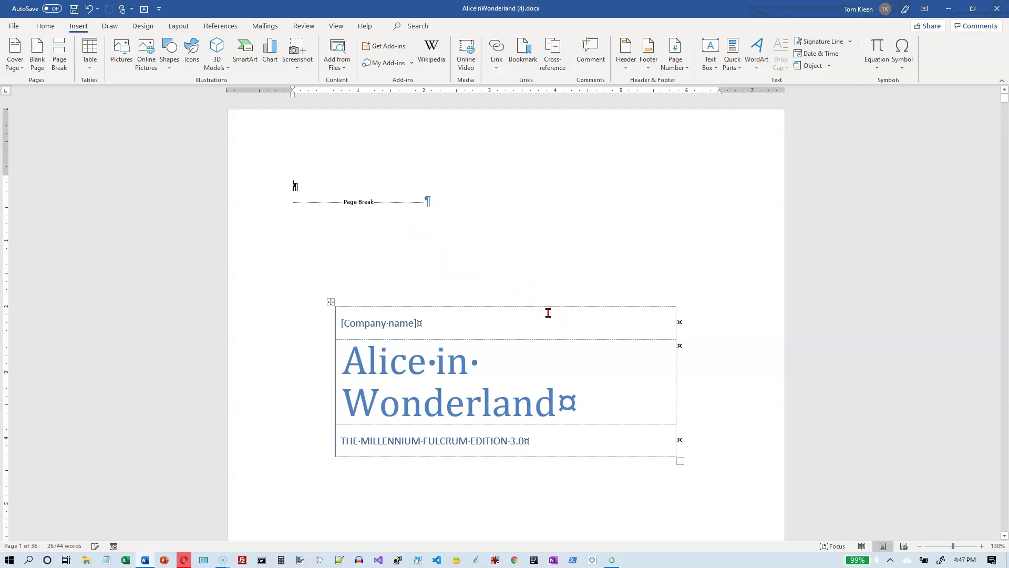
Examine the cover page's author, date, title and subtitle fields to see which are filled in
scroll(547, 313, down, 2)
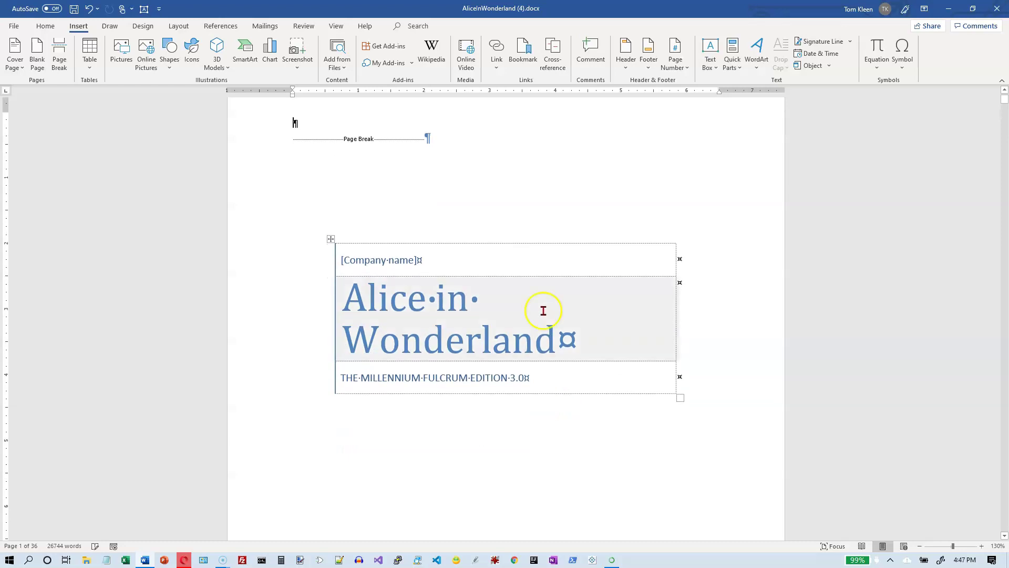
scroll(504, 383, down, 1)
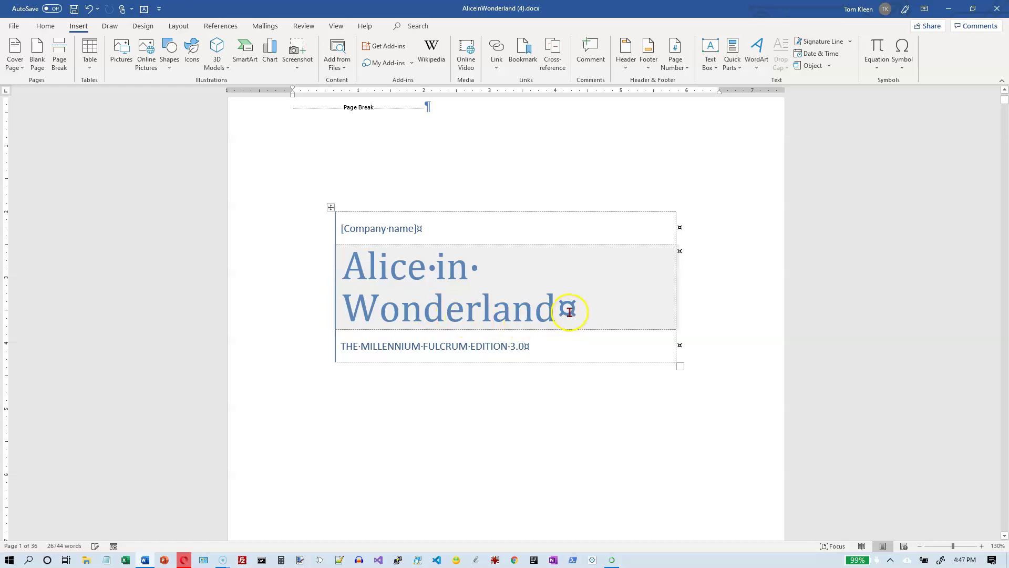
scroll(520, 346, down, 2)
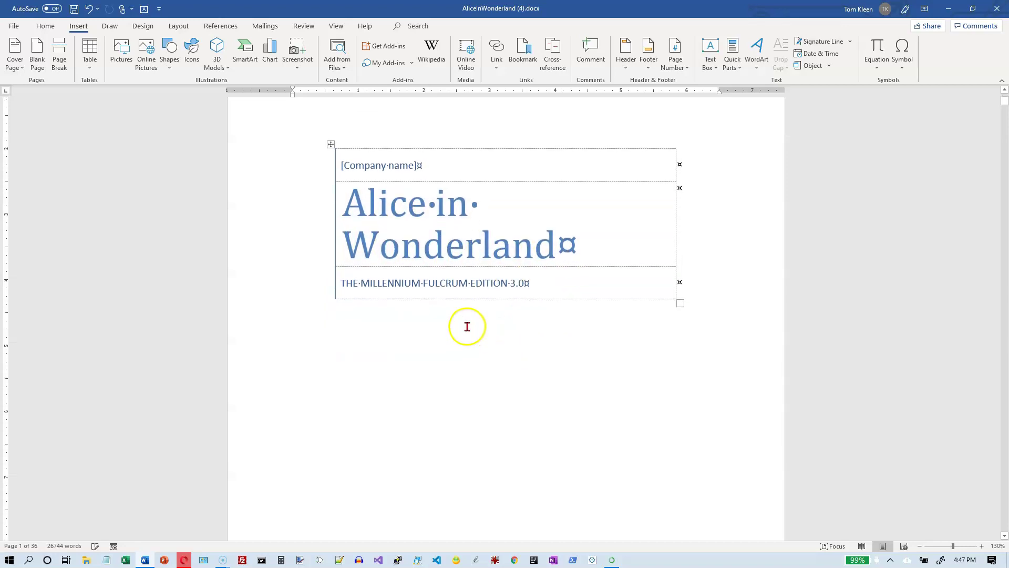
scroll(499, 325, down, 5)
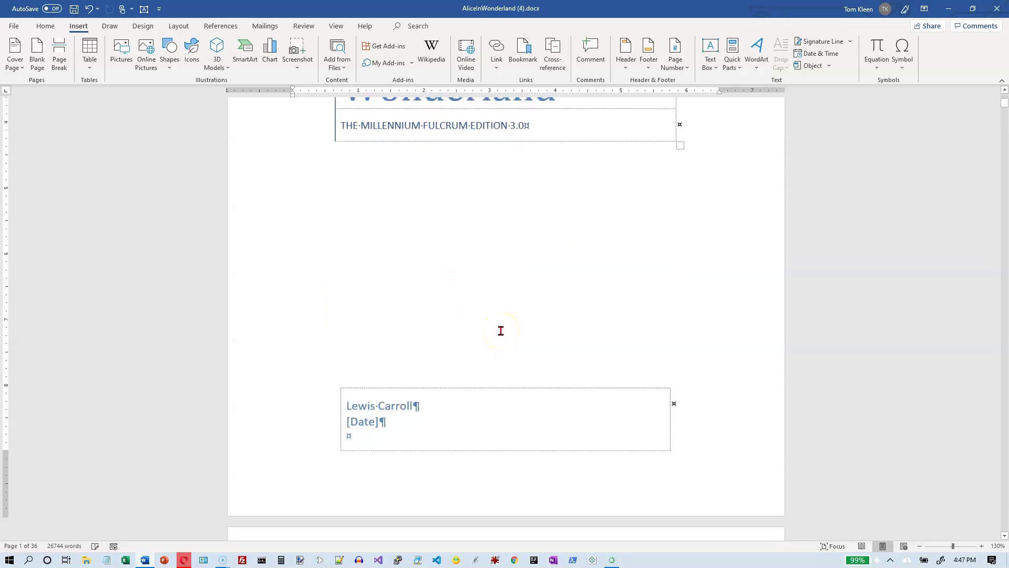
click(432, 405)
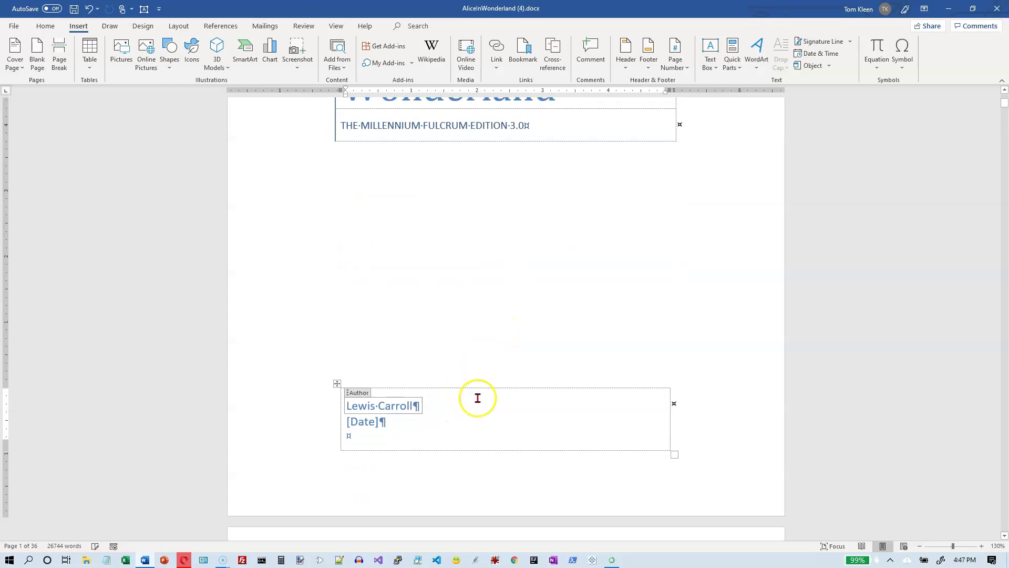
click(391, 421)
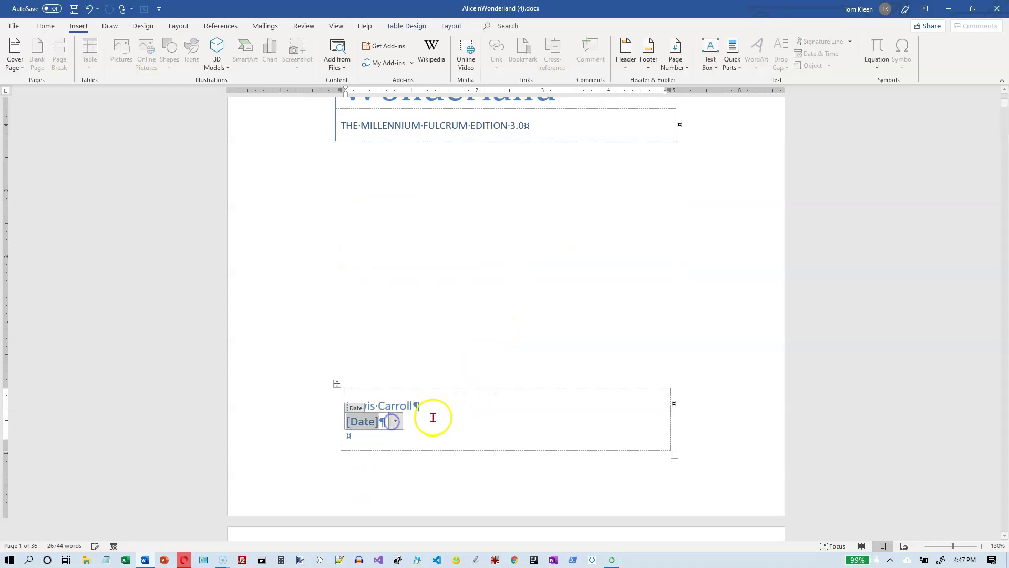
scroll(502, 338, up, 5)
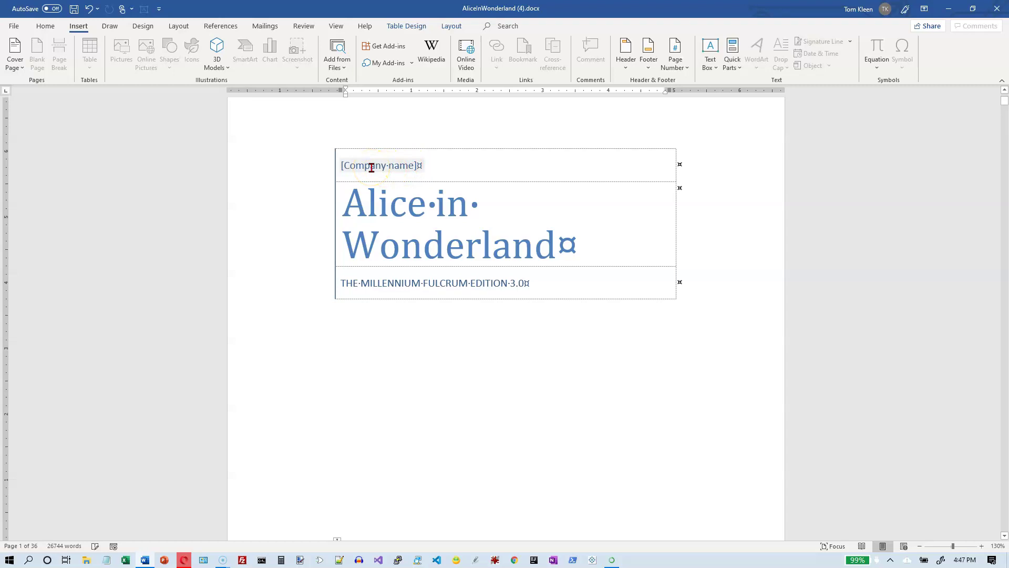
click(369, 205)
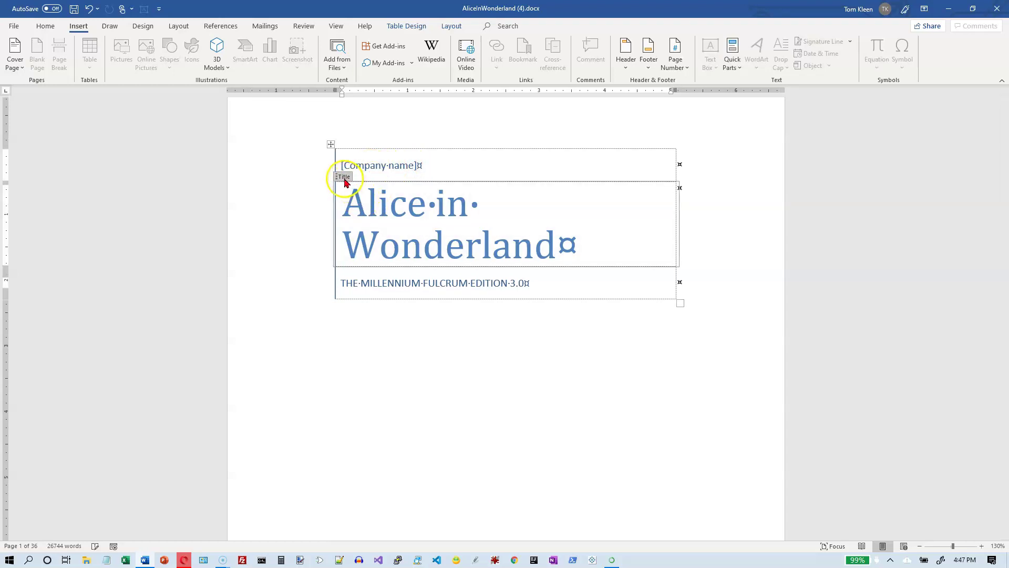
click(388, 282)
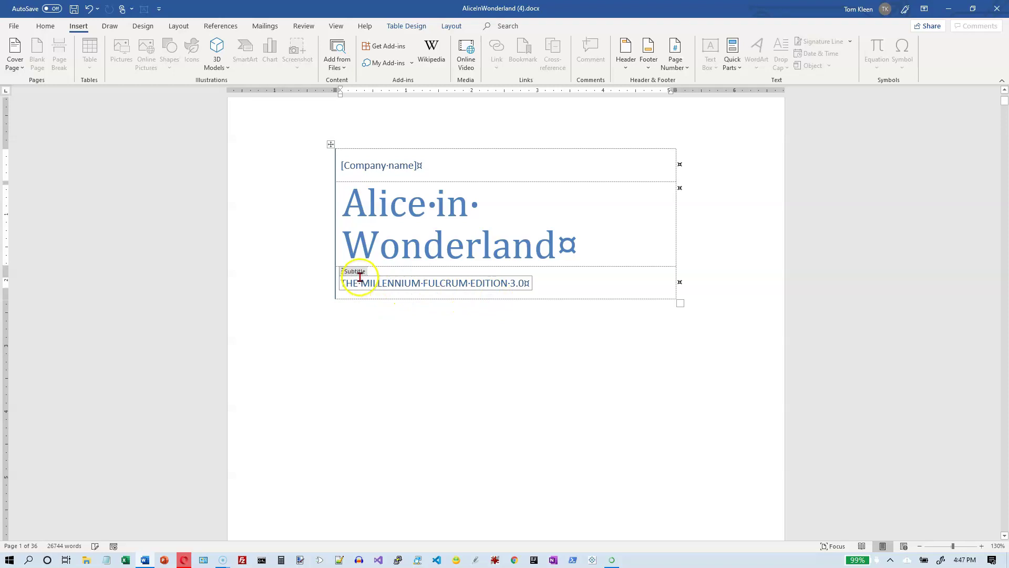
Delete the Company field and its placeholder from the cover page, keeping the empty table row
click(410, 166)
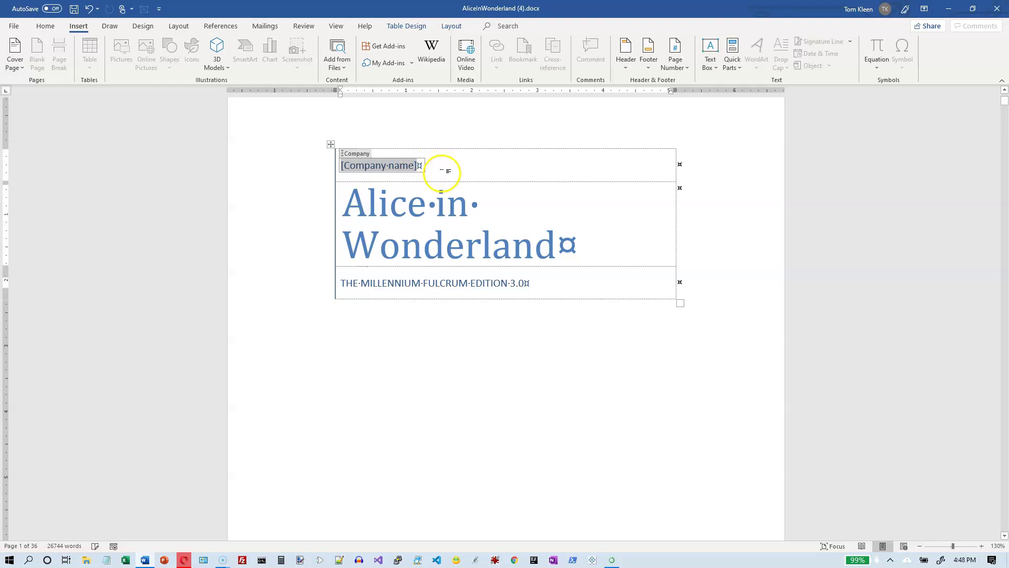
key(Delete)
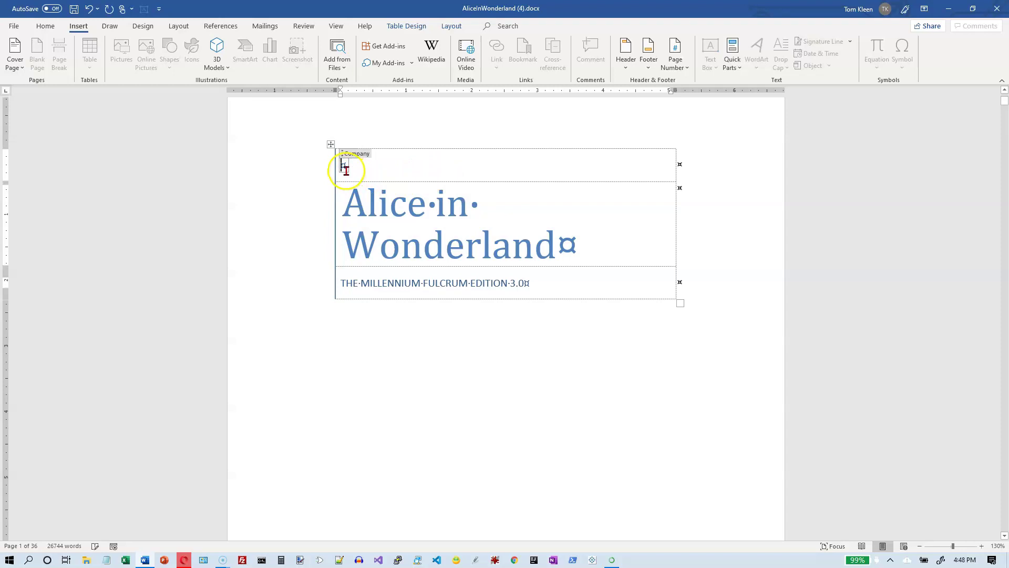
click(355, 156)
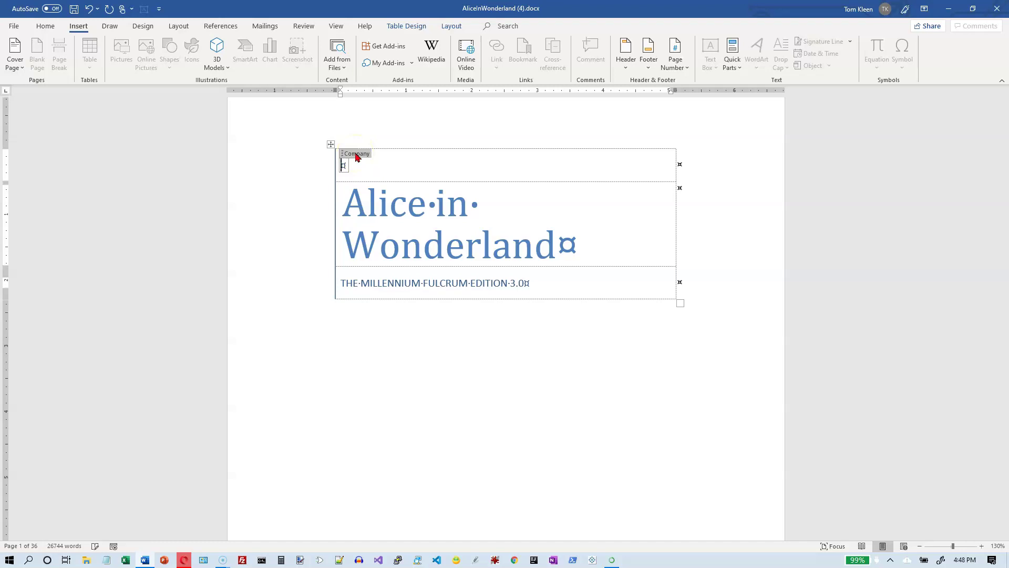
click(349, 155)
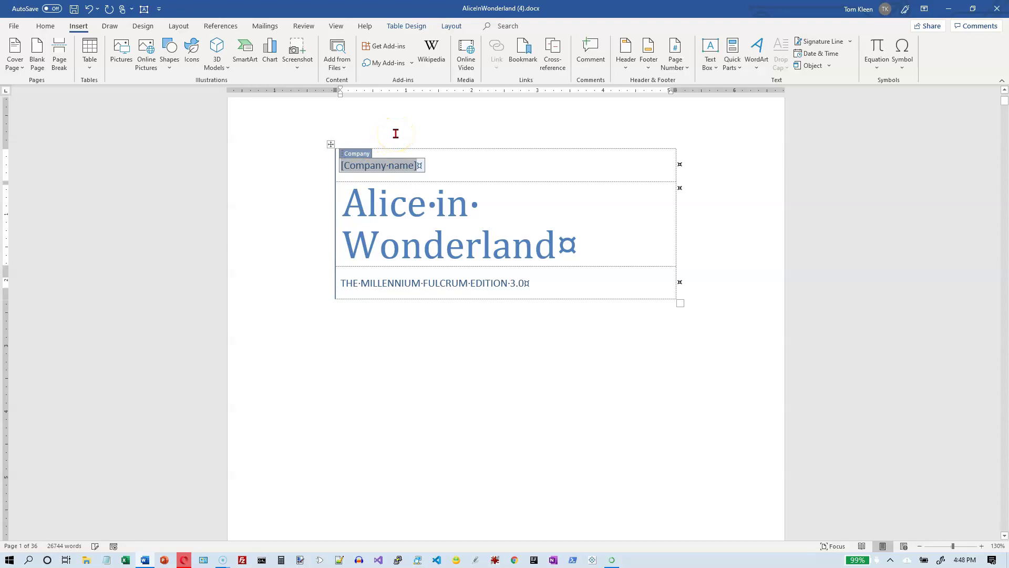
key(Delete)
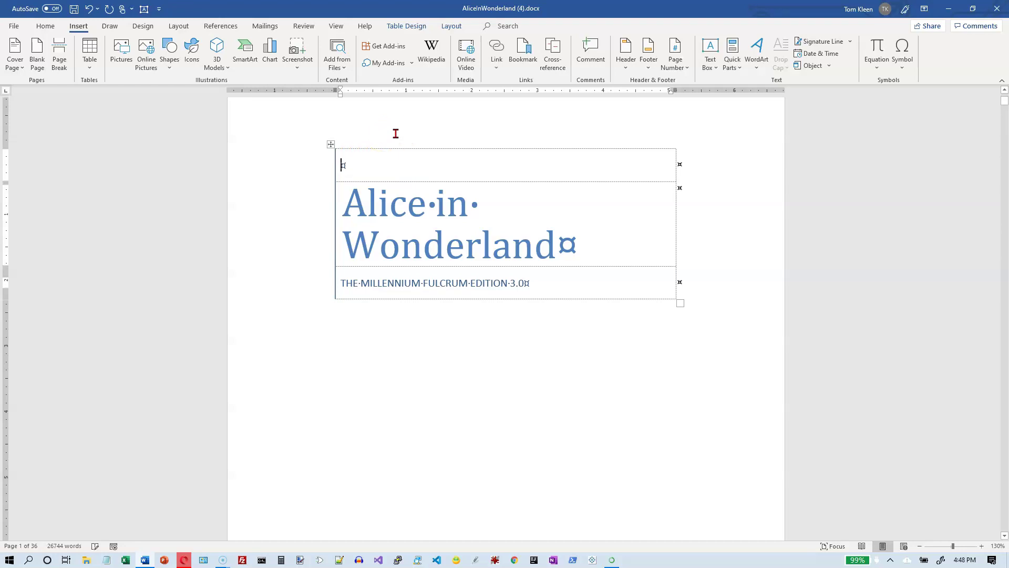
Select the whole "Alice in Wonderland" title text on the cover page
click(364, 210)
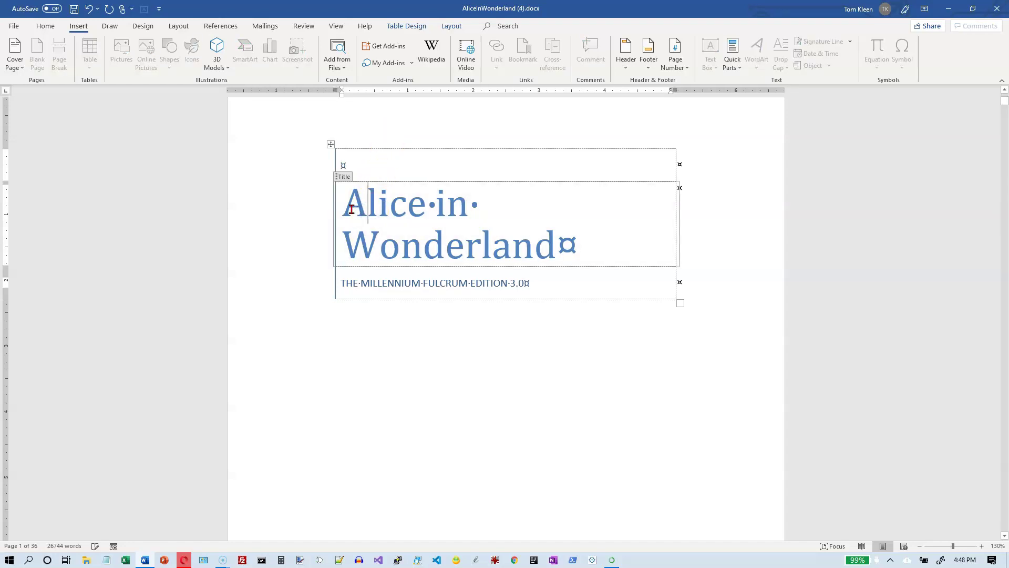
drag(349, 208, 563, 247)
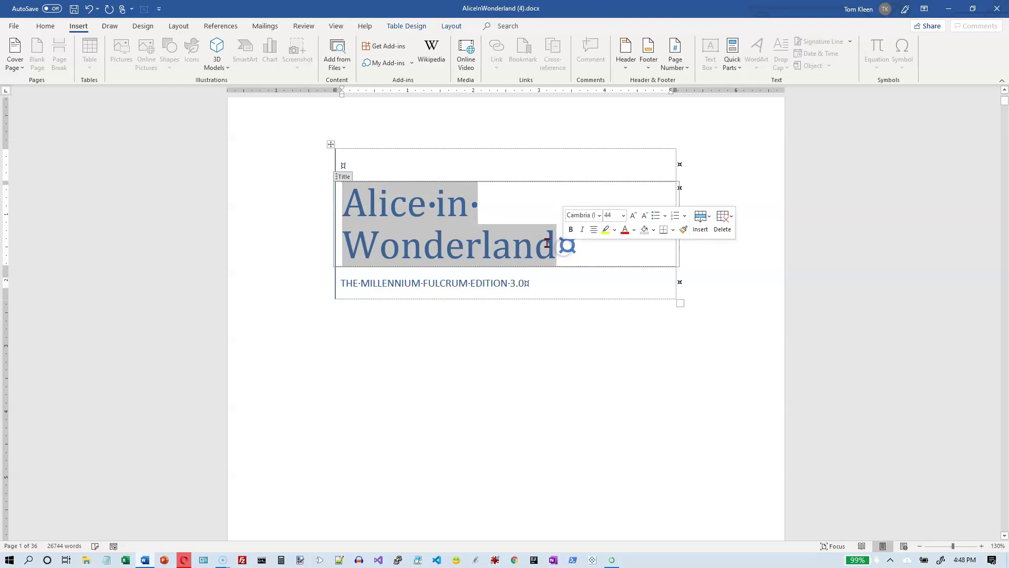
click(382, 203)
click(353, 202)
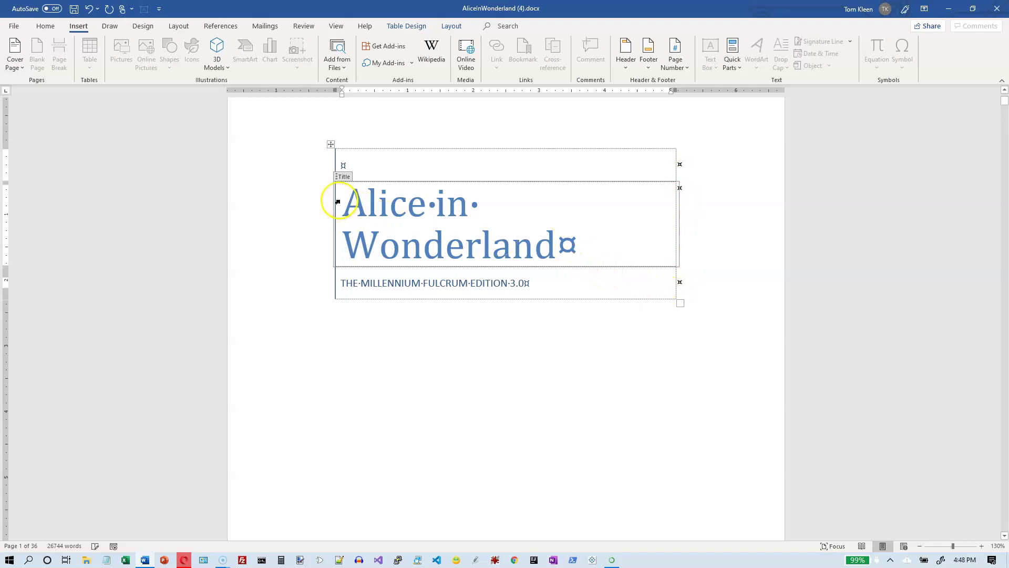
drag(345, 205, 585, 242)
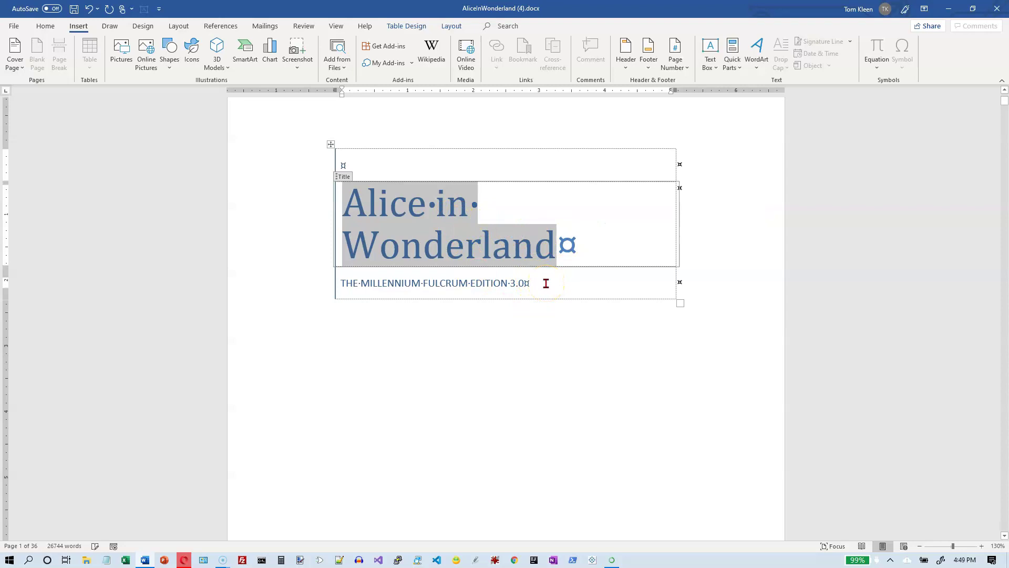
Set the cover page's Date field below the author to October 25, 2019
scroll(546, 283, down, 5)
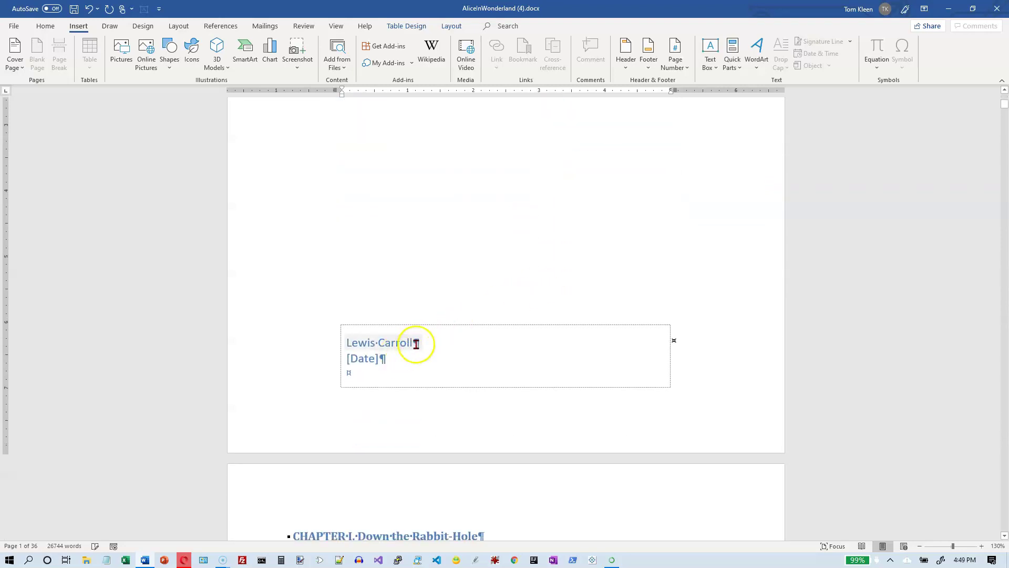
click(418, 343)
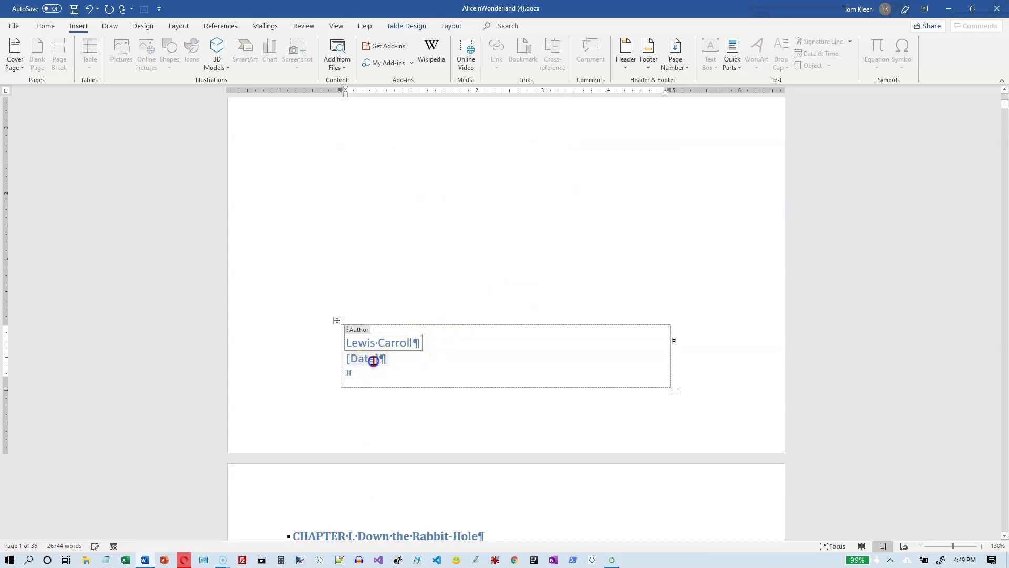
click(377, 359)
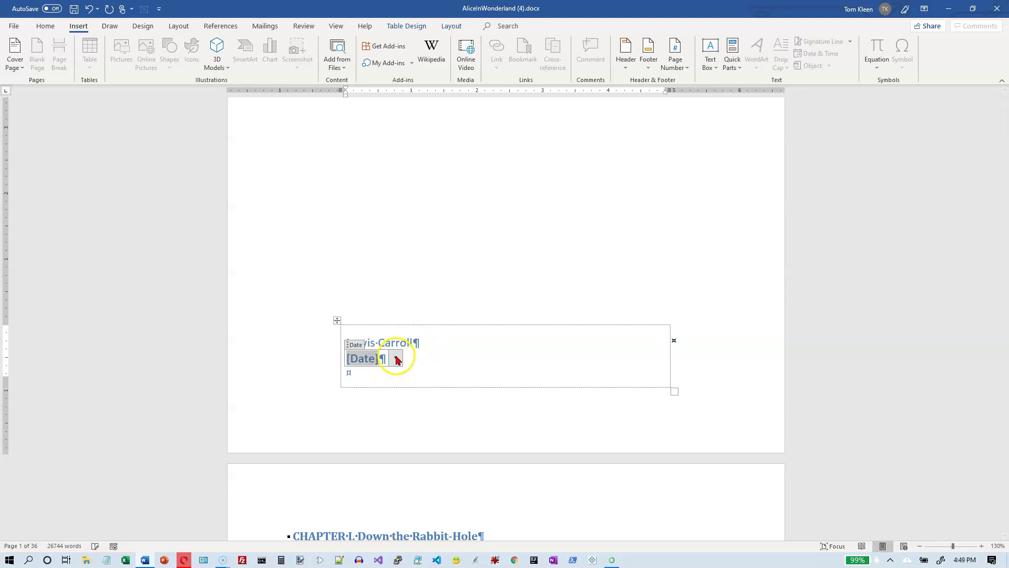
click(396, 359)
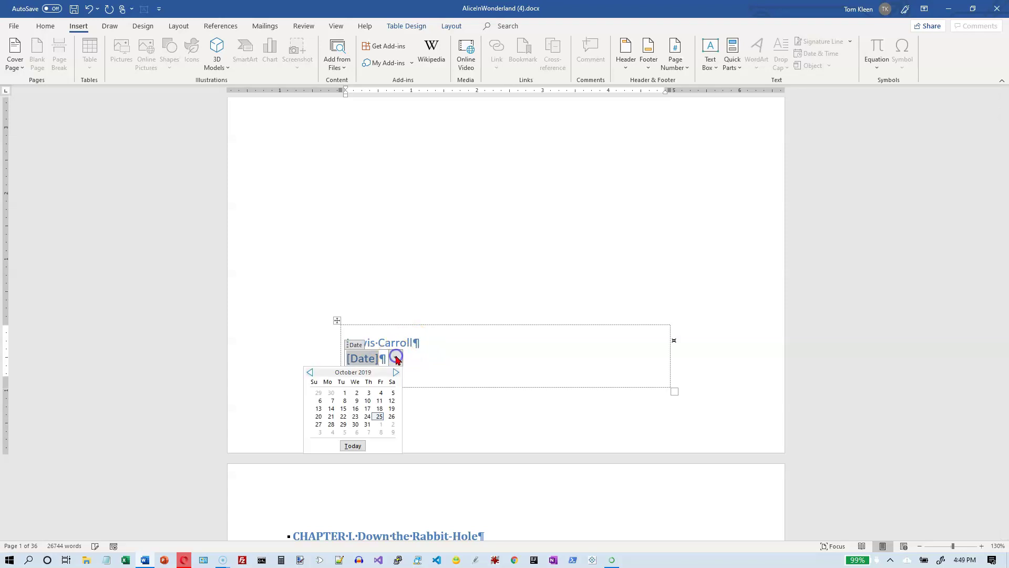
click(380, 418)
click(457, 368)
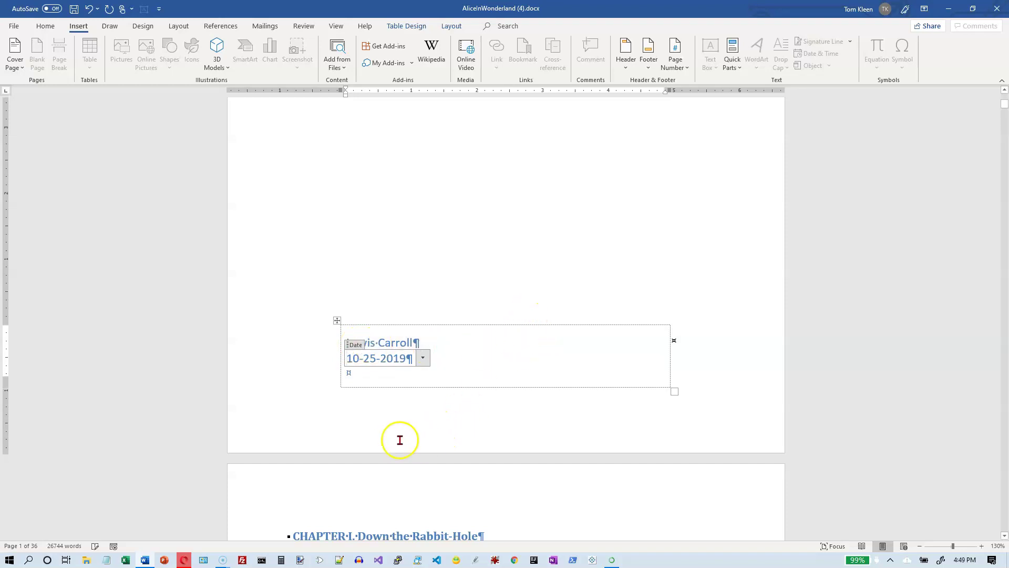
Open the cover page's footer for editing and check the contents of the first page footer and first page header
scroll(330, 420, down, 1)
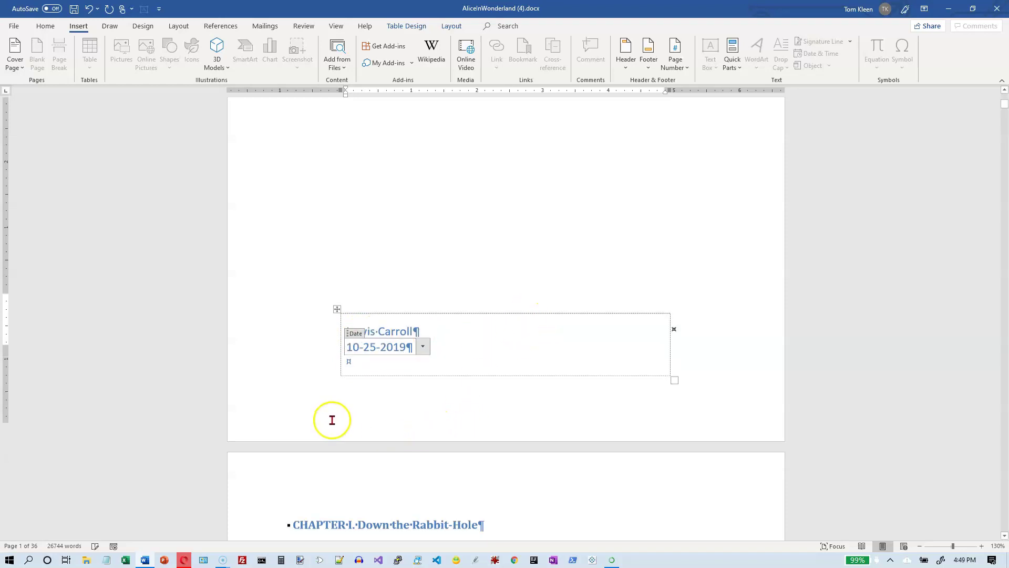
double_click(307, 400)
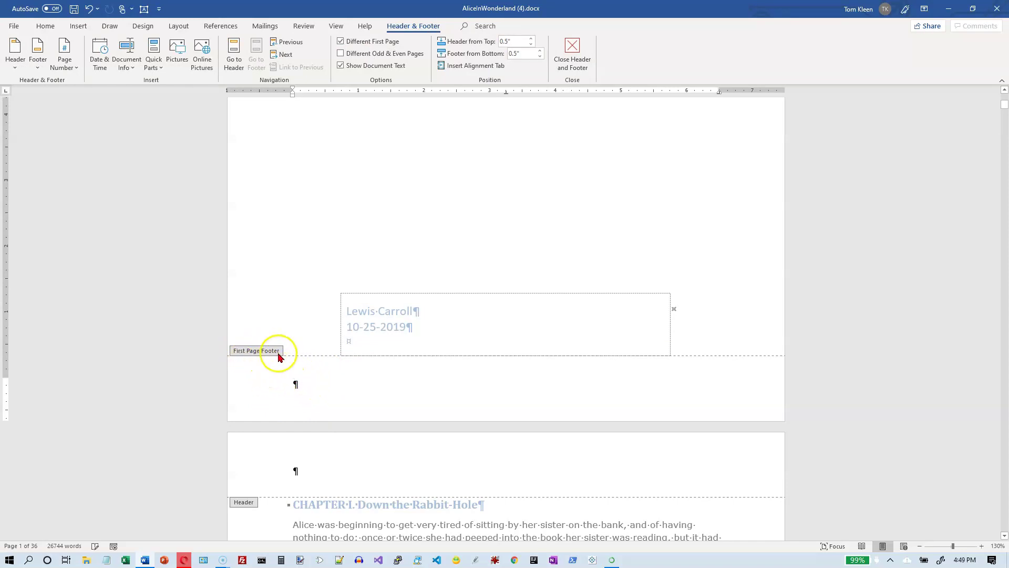
scroll(330, 288, up, 5)
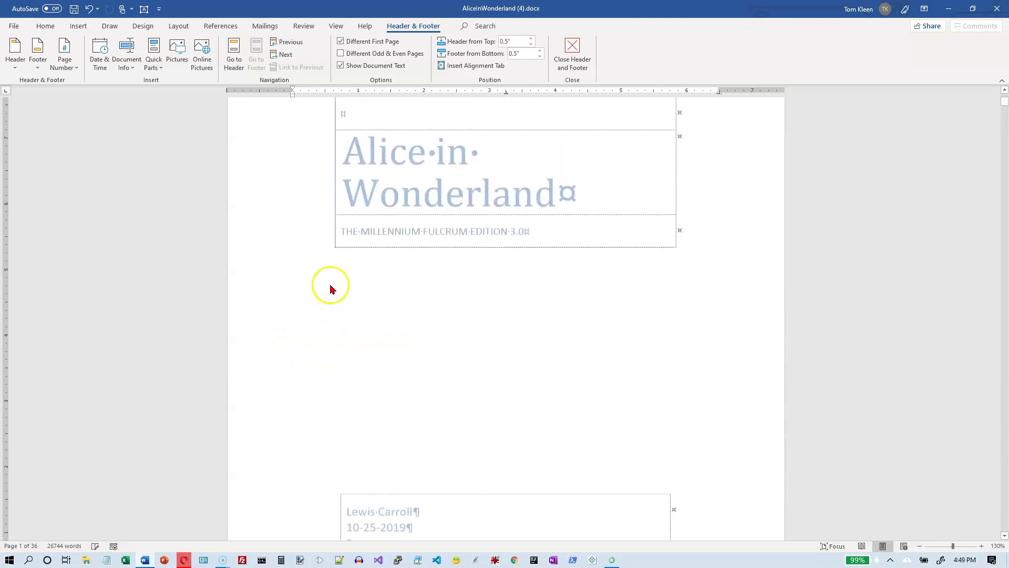
scroll(330, 288, up, 2)
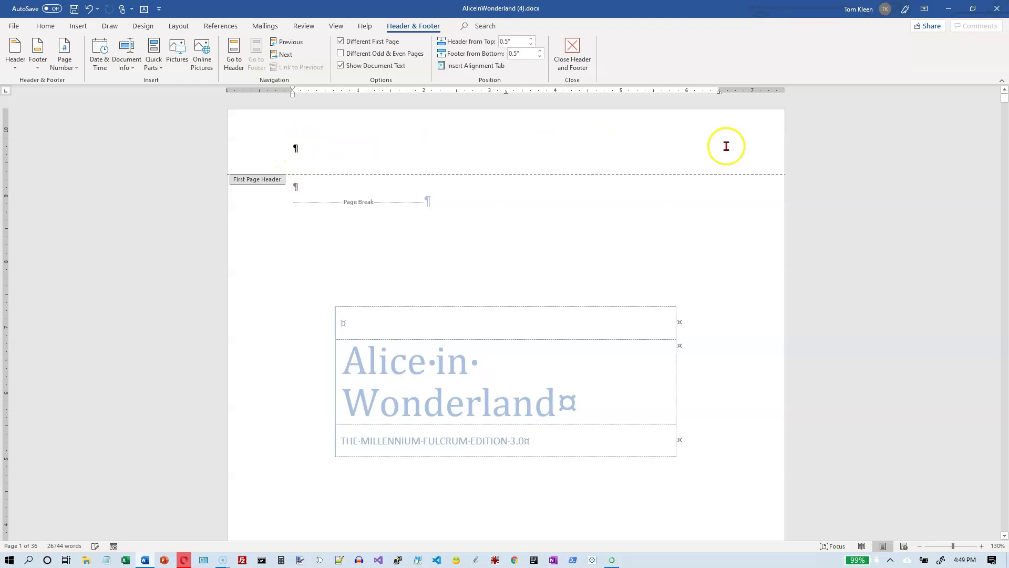
scroll(464, 258, down, 6)
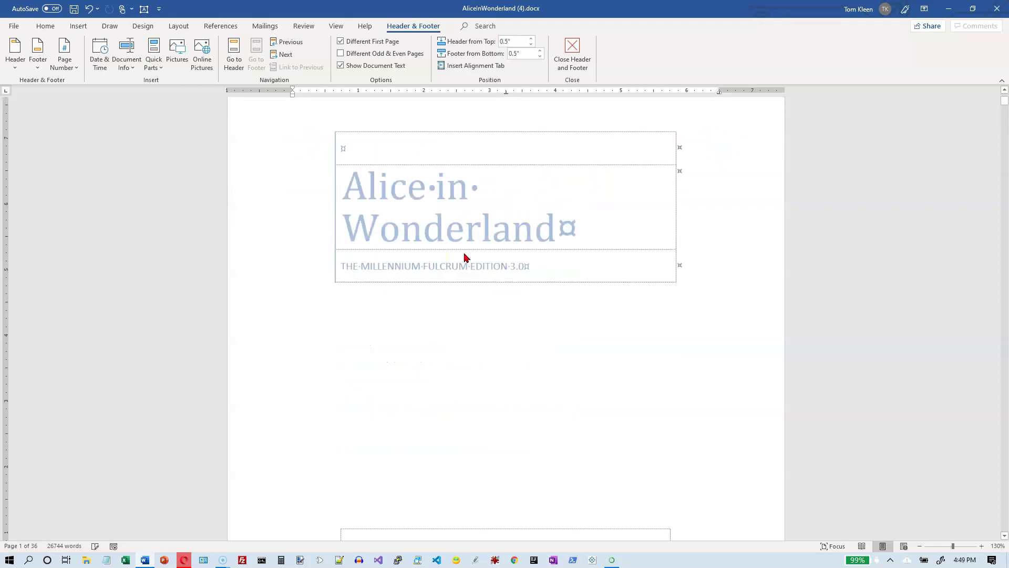
scroll(464, 258, down, 2)
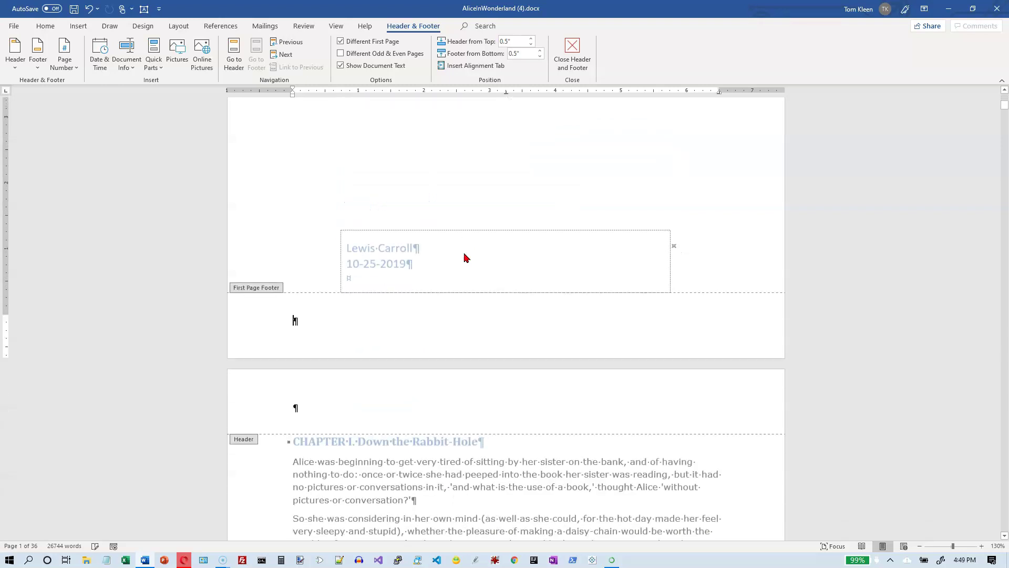
Enter "My document" in the header of the page where Chapter I begins
click(309, 321)
click(360, 372)
scroll(361, 372, down, 1)
click(307, 348)
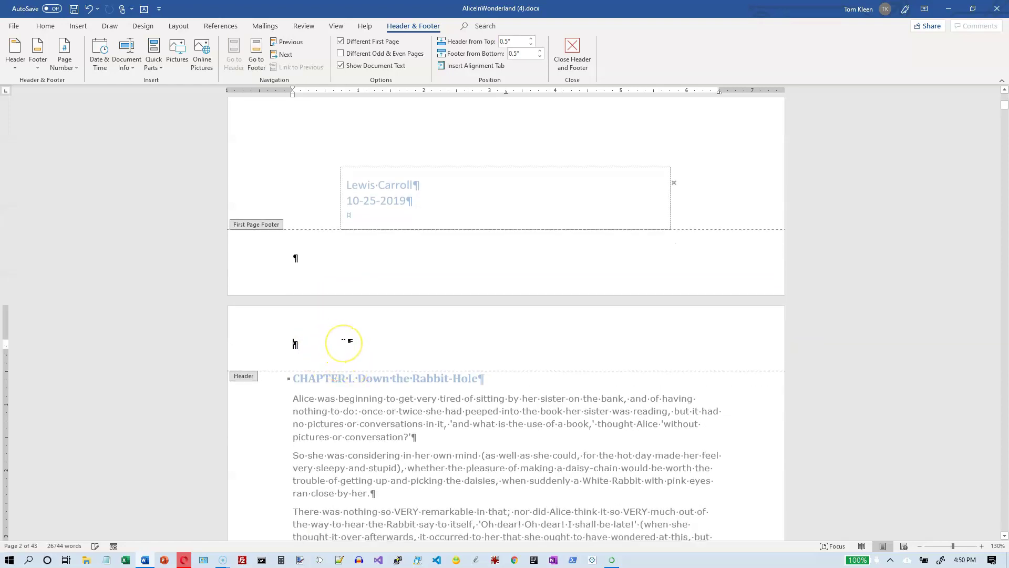
text(My document)
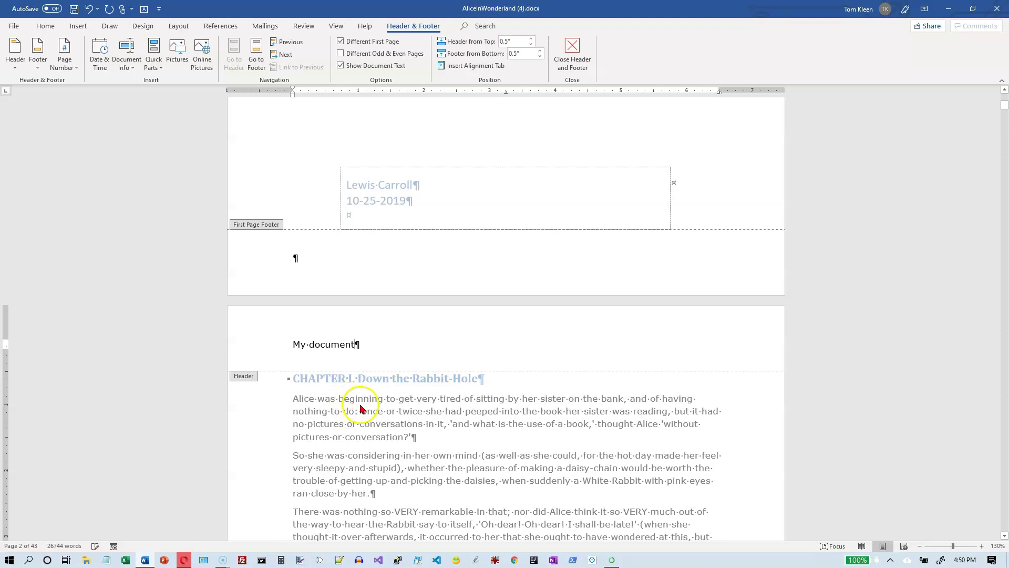
Examine the headers on the following pages and compare them with the cover page's first page header
scroll(377, 400, down, 2)
scroll(377, 399, down, 15)
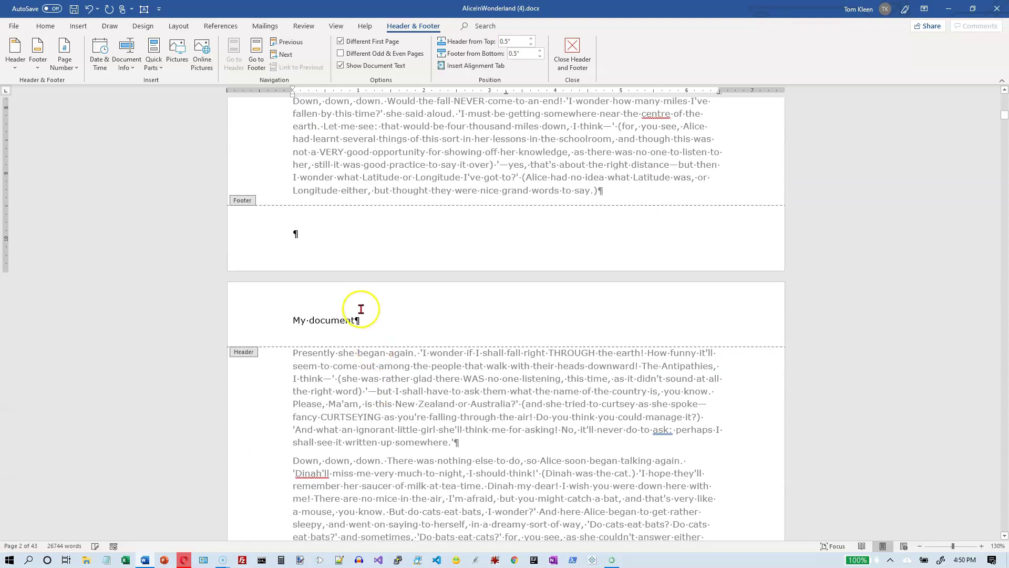
scroll(362, 318, down, 12)
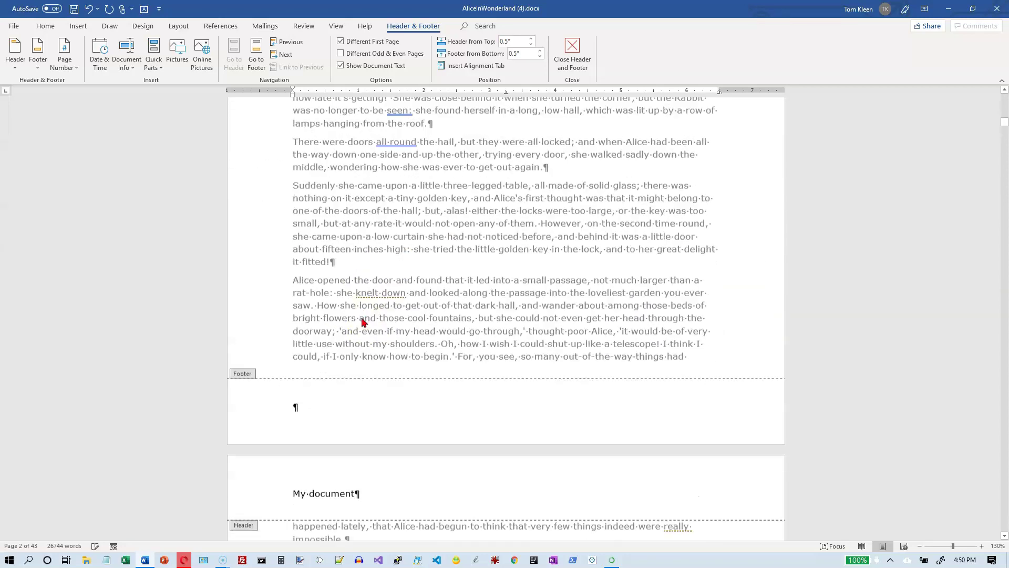
scroll(362, 322, up, 3)
scroll(362, 320, down, 5)
scroll(363, 318, up, 12)
scroll(364, 317, up, 8)
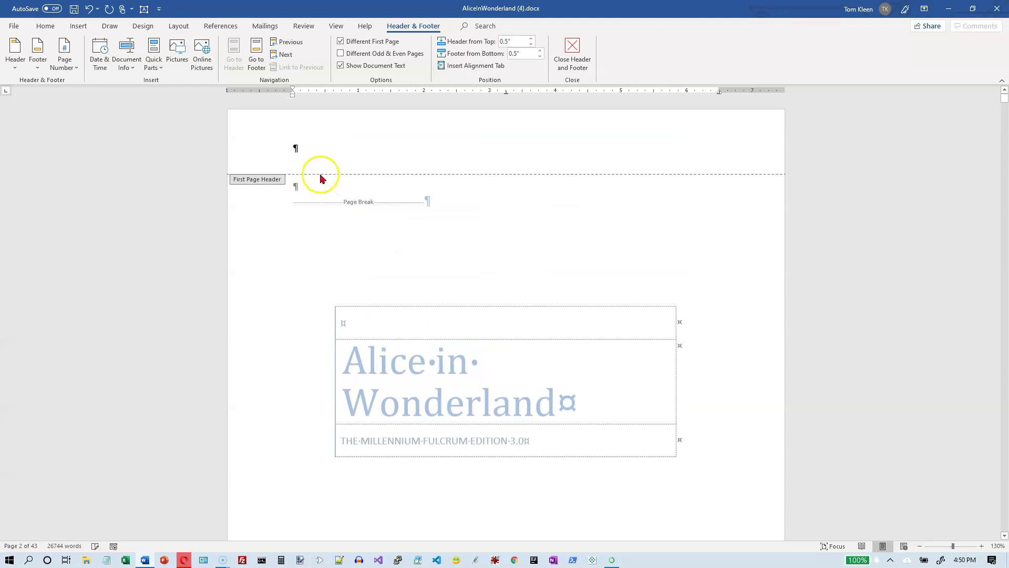
scroll(430, 216, down, 8)
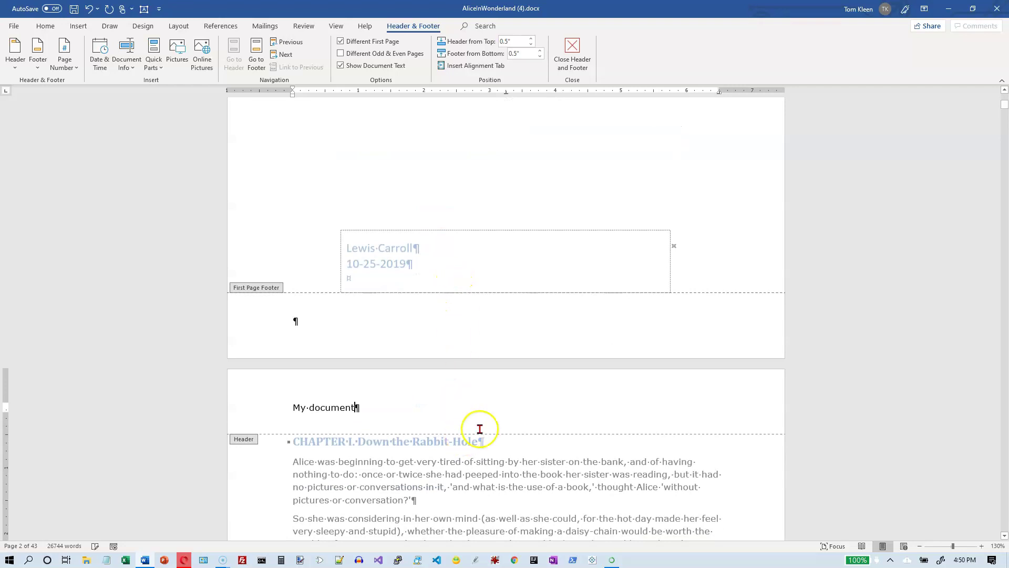
Insert a Plain Number page number at the centre tab stop of the "My document" header
double_click(513, 415)
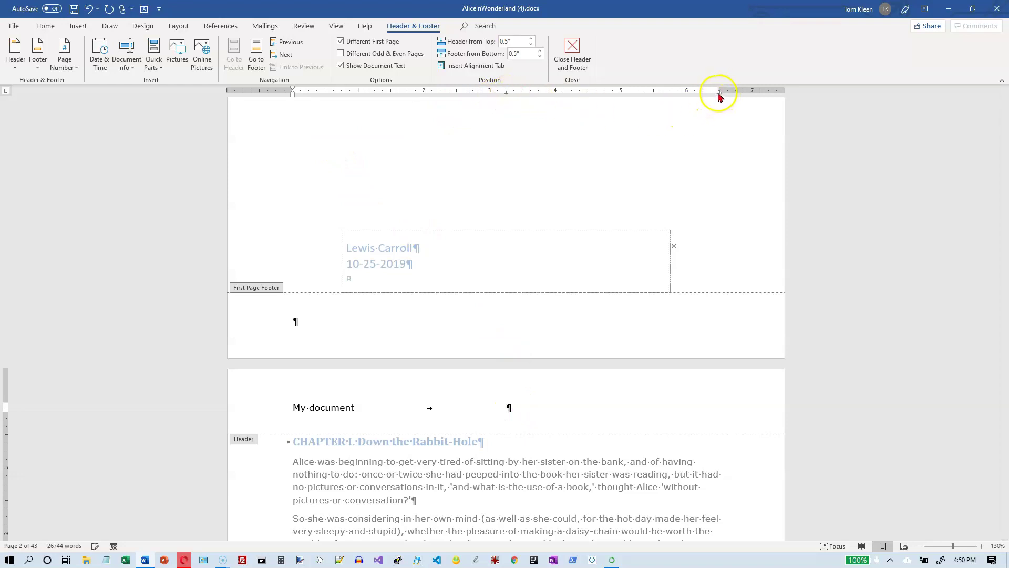
drag(720, 93, 718, 91)
click(510, 411)
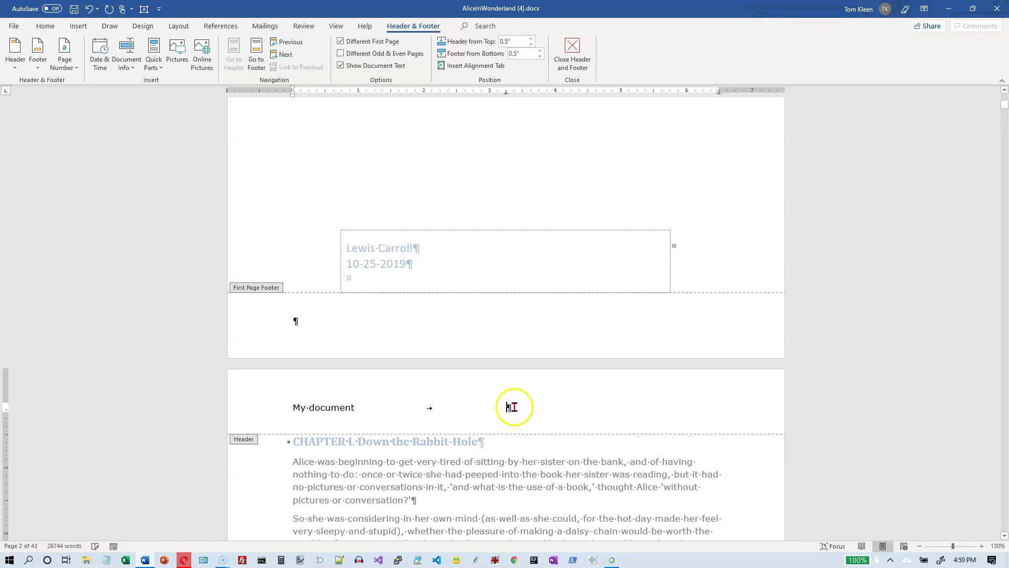
click(66, 59)
mouse_move(92, 127)
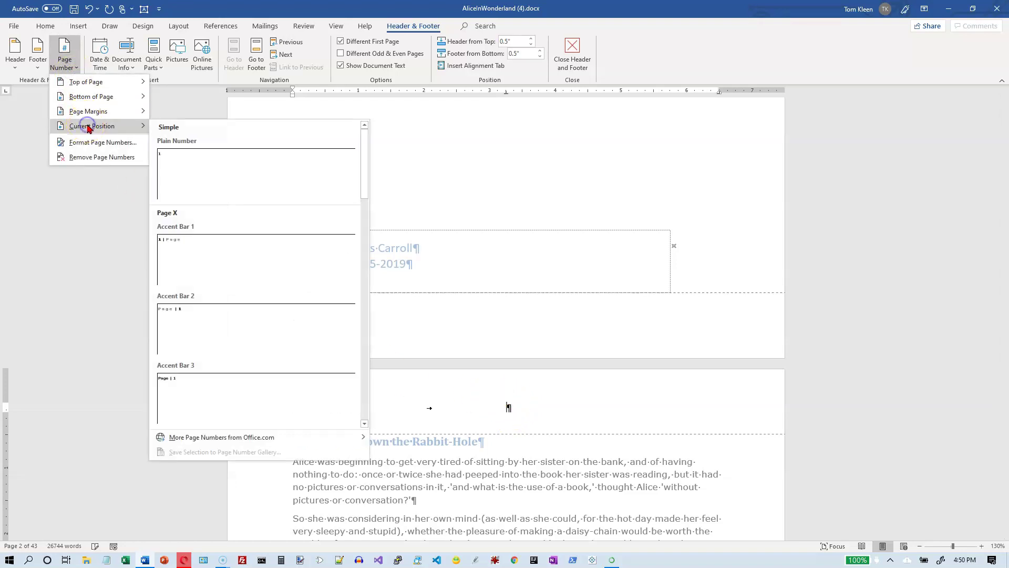
click(196, 169)
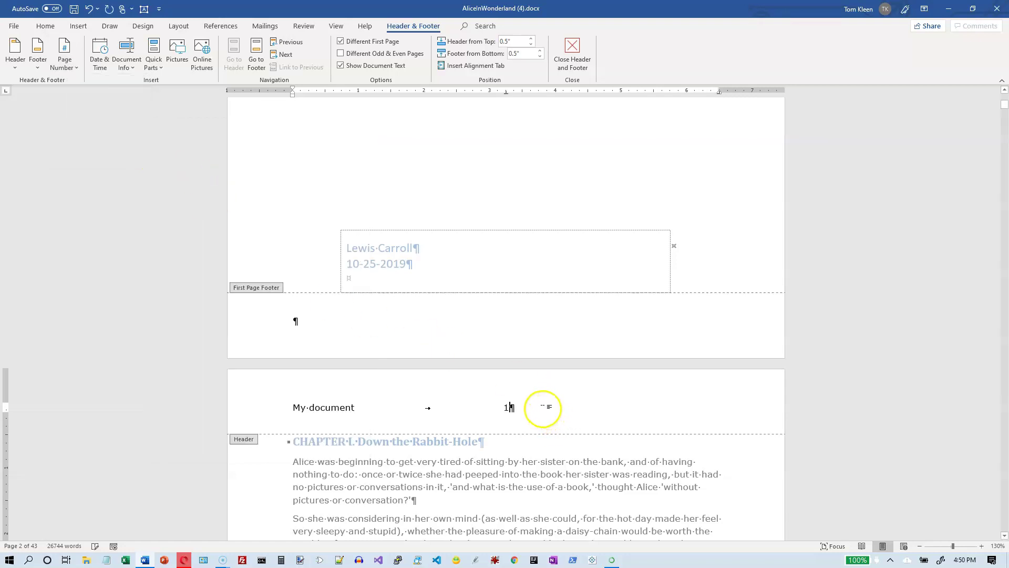
Compare the cover page's header and footer with the page number in the header above Chapter I
scroll(546, 190, up, 2)
scroll(544, 55, up, 4)
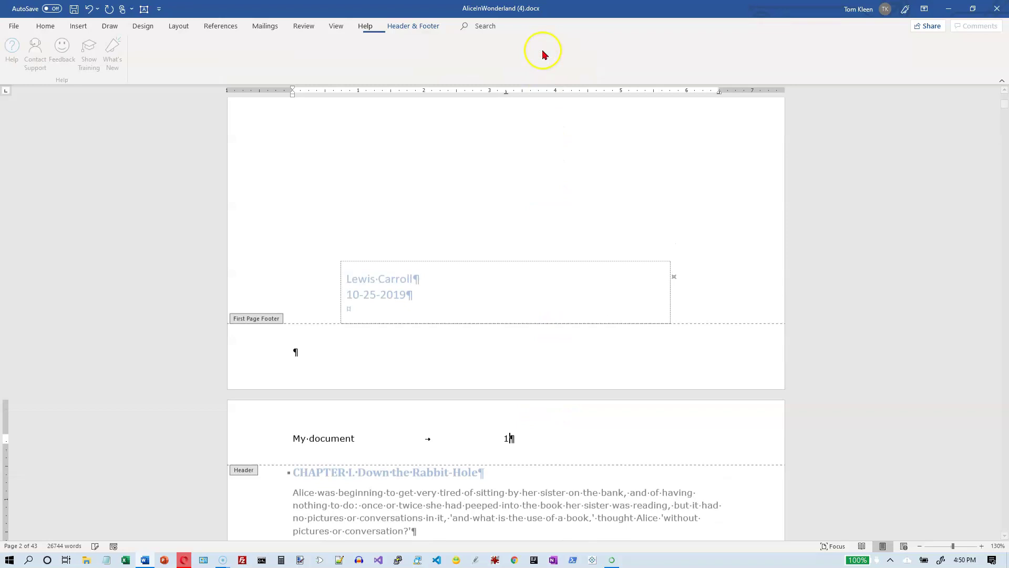
scroll(534, 239, up, 7)
scroll(535, 239, up, 5)
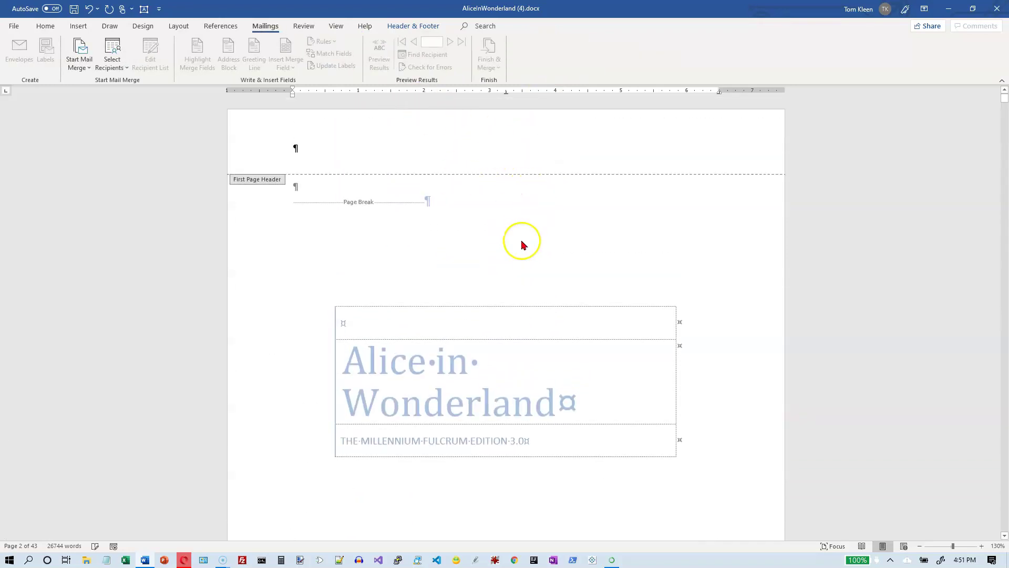
scroll(522, 247, down, 12)
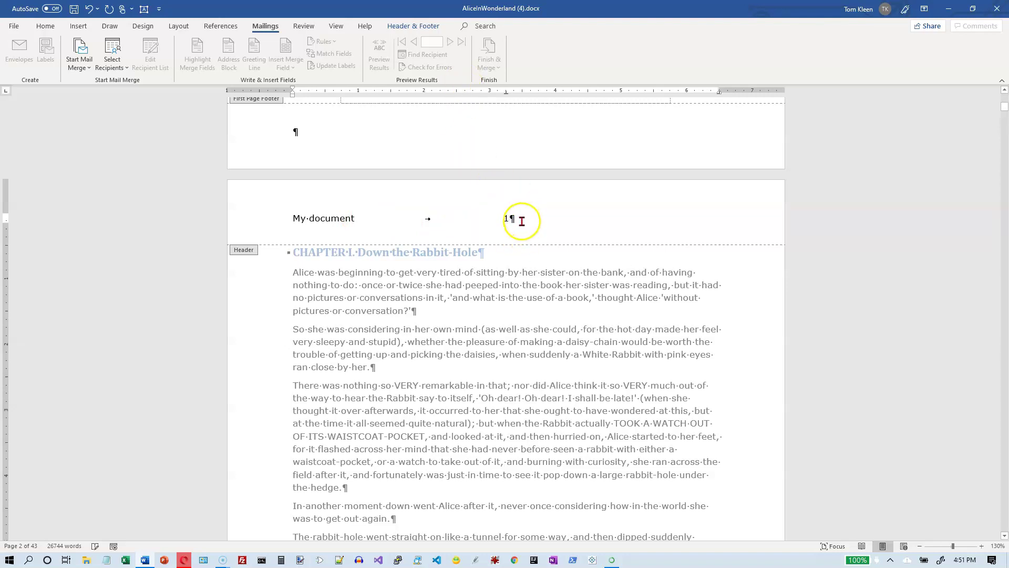
scroll(503, 374, up, 2)
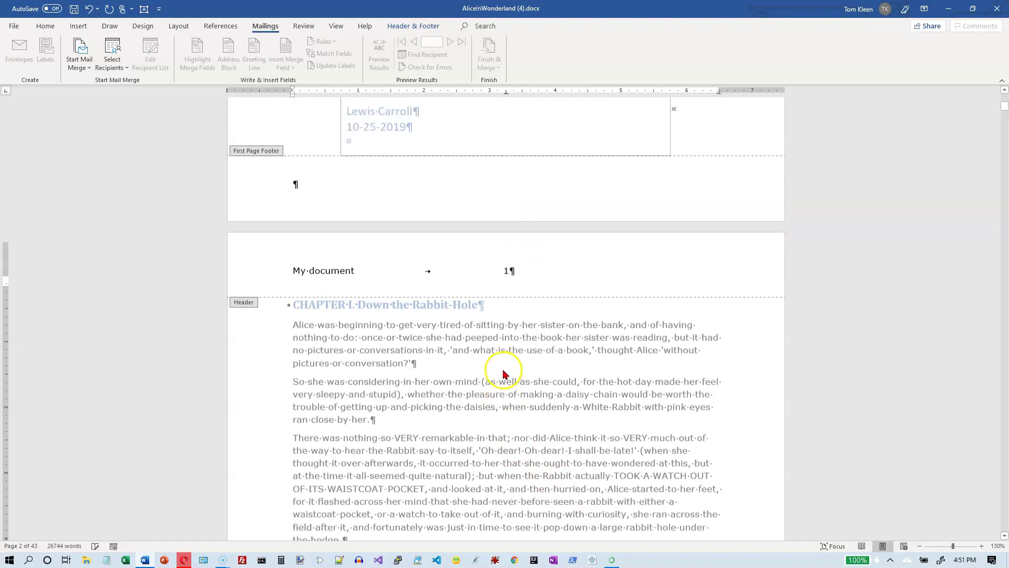
scroll(494, 342, up, 2)
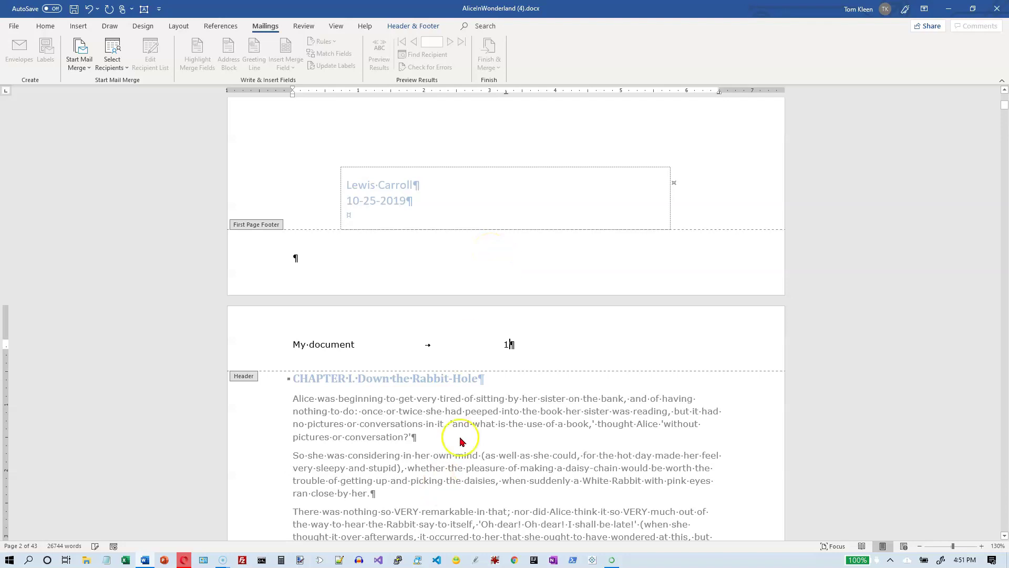
click(507, 342)
Remove the current cover page and check the header of the document's first page
scroll(474, 246, up, 10)
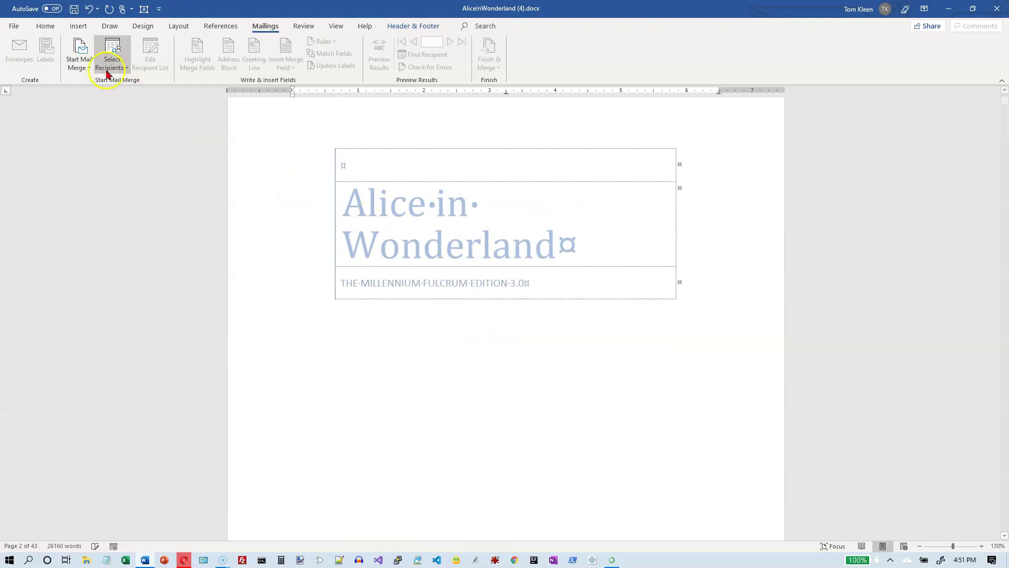
click(78, 26)
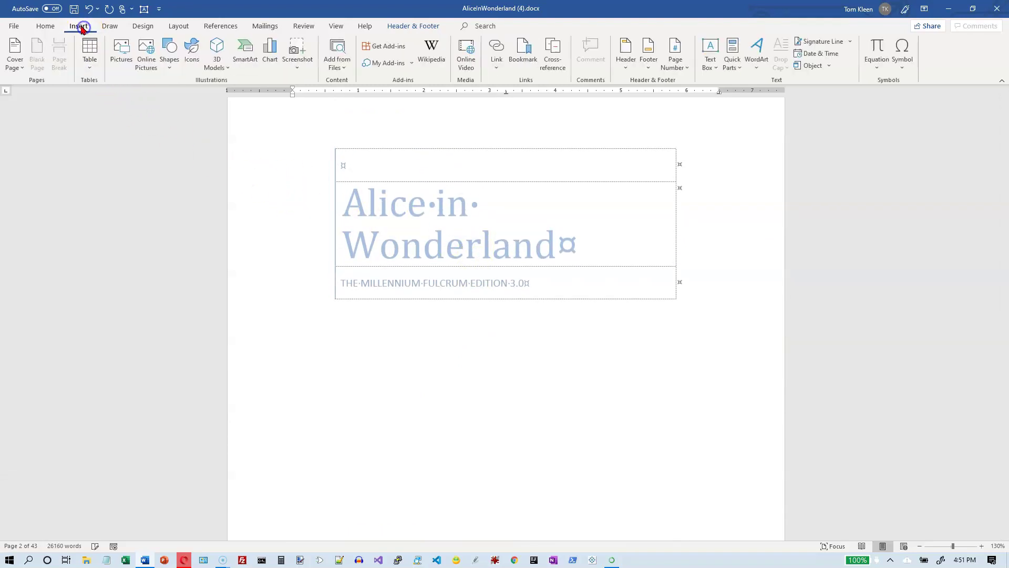
click(15, 59)
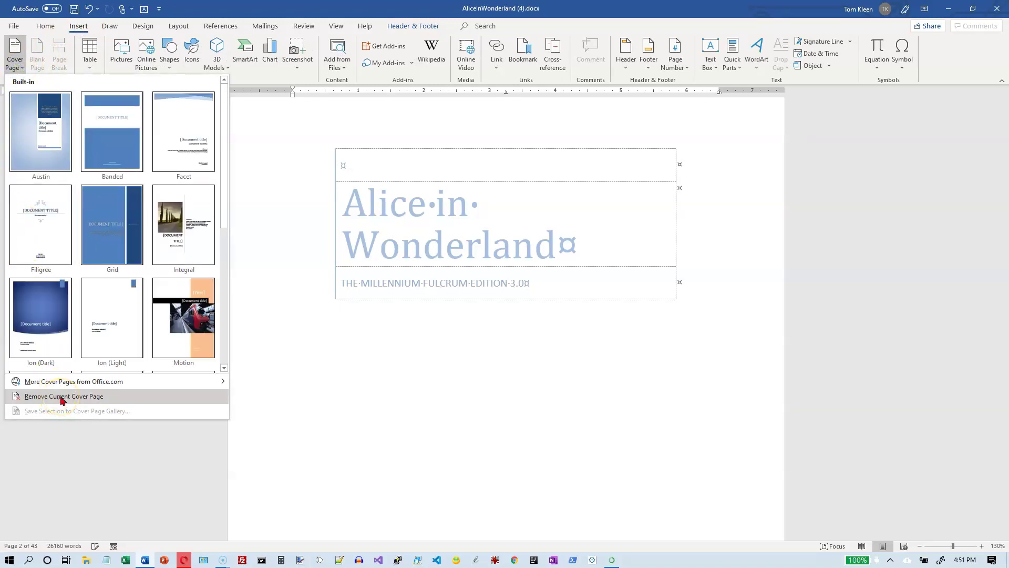
click(61, 397)
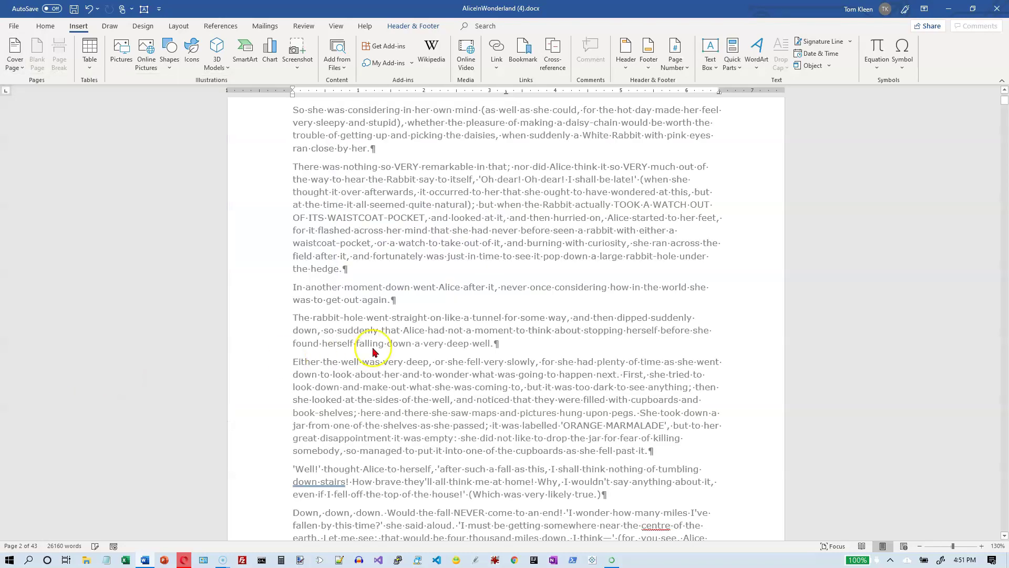
scroll(406, 348, up, 3)
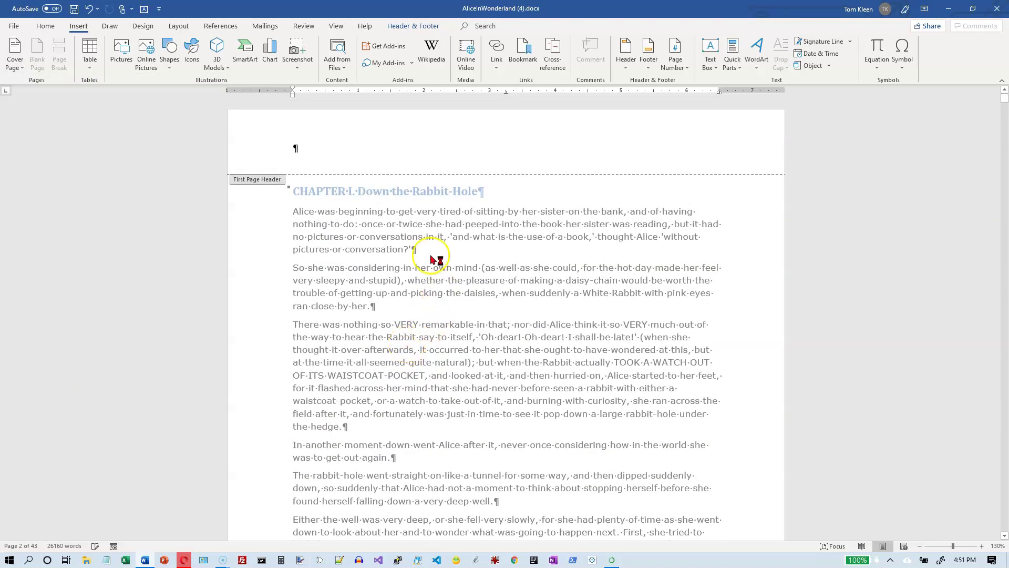